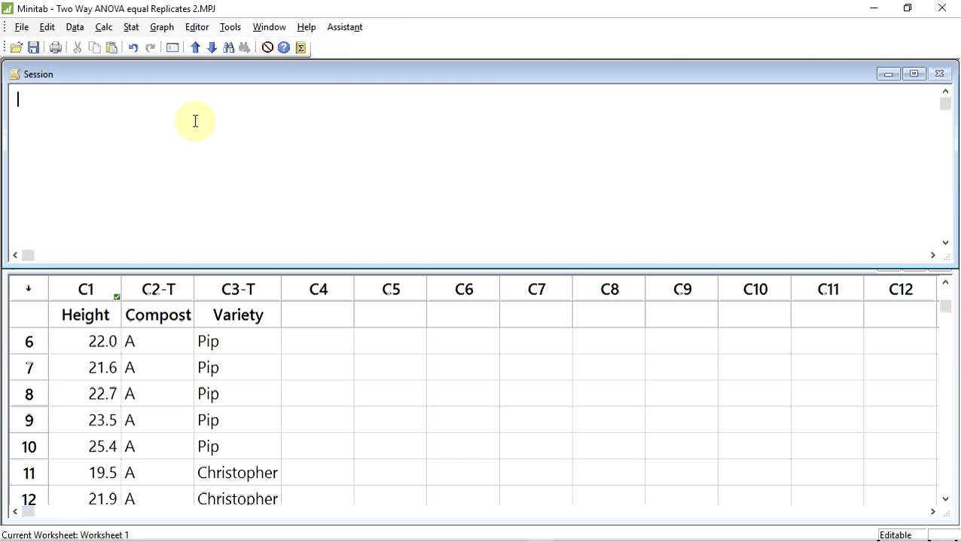
- Run a Test for Equal Variances of Height by Compost and Variety, giving Levene p 0.490
click(132, 28)
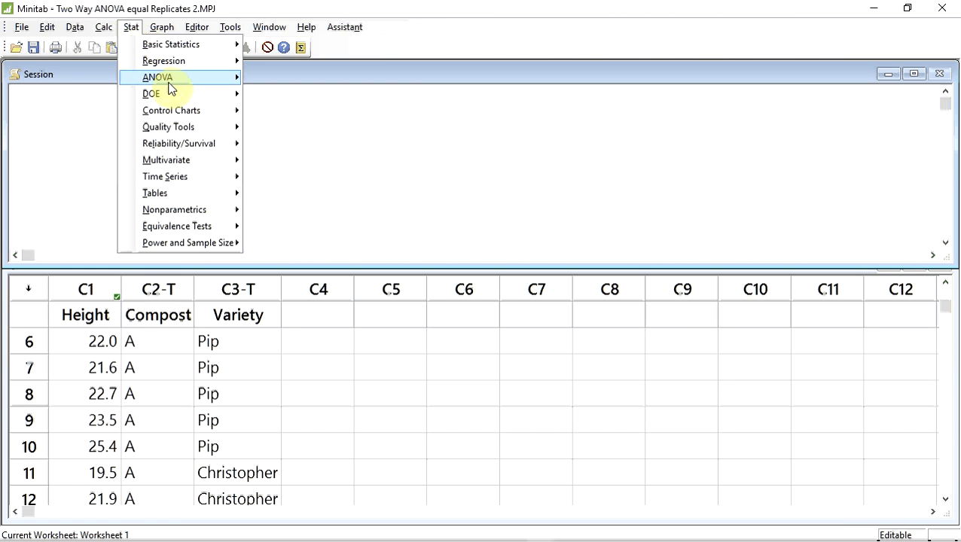
mouse_move(169, 87)
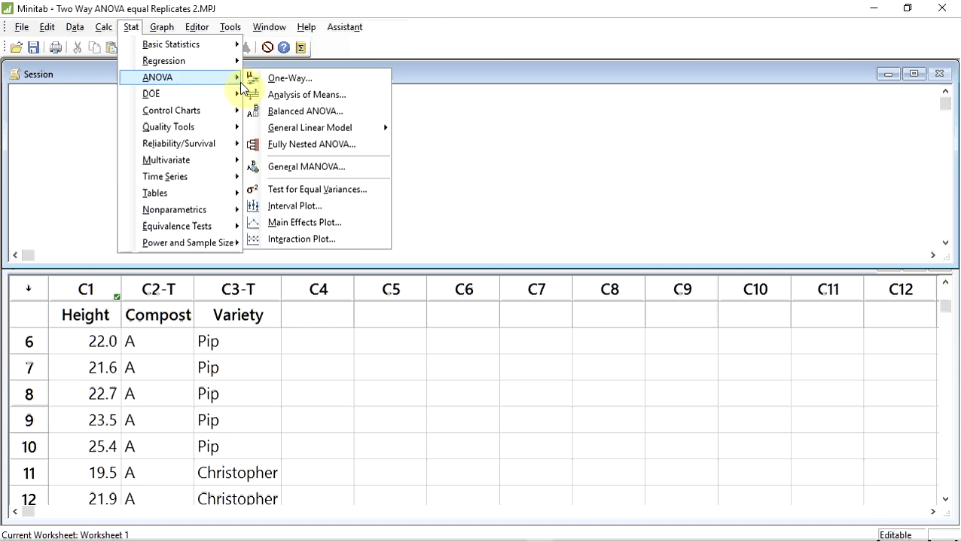
click(292, 192)
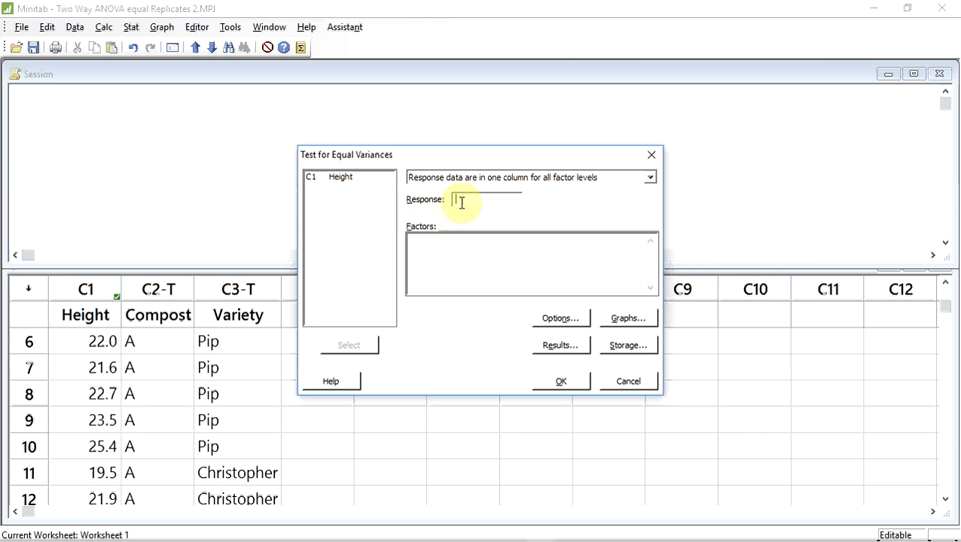
click(340, 177)
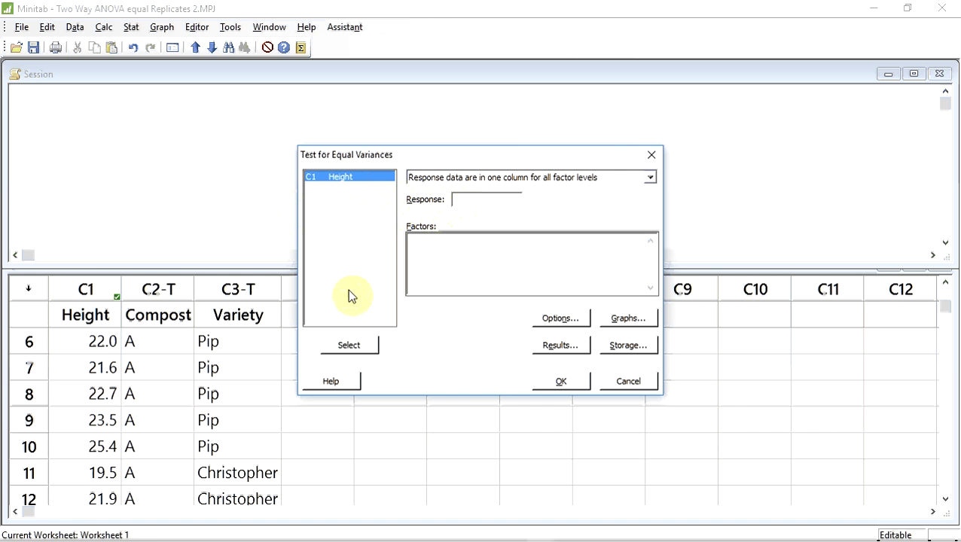
click(348, 340)
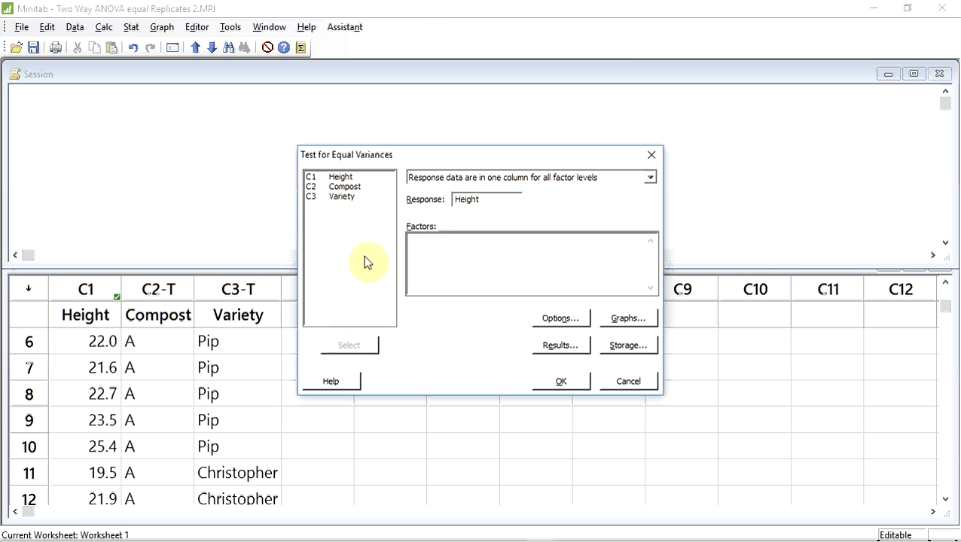
click(359, 188)
click(347, 345)
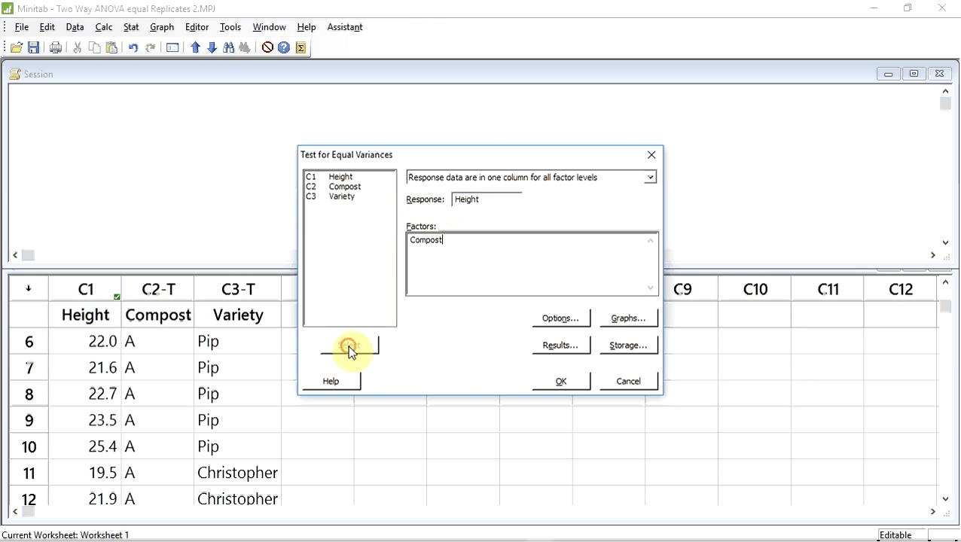
click(348, 197)
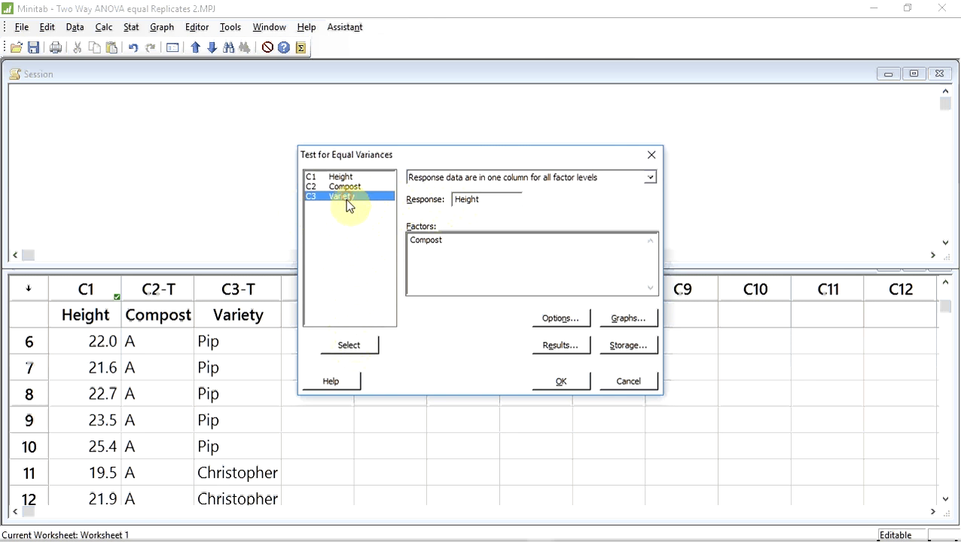
click(344, 345)
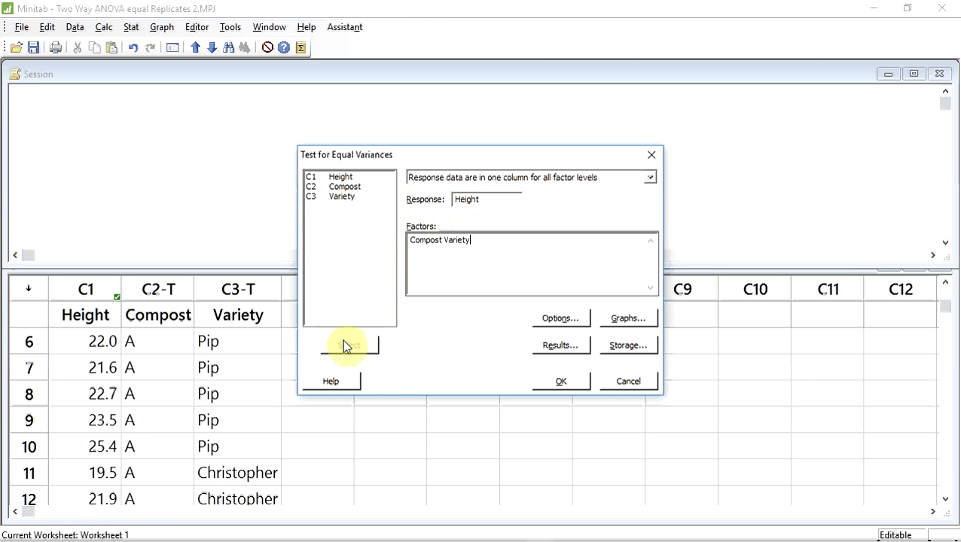
click(560, 382)
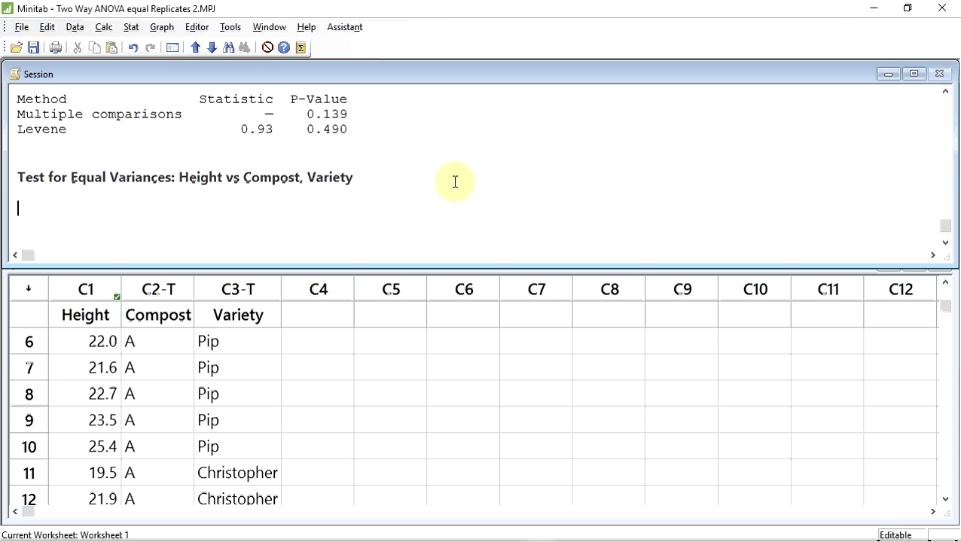
- Start a Fit General Linear Model with Height as the response
click(134, 29)
mouse_move(166, 84)
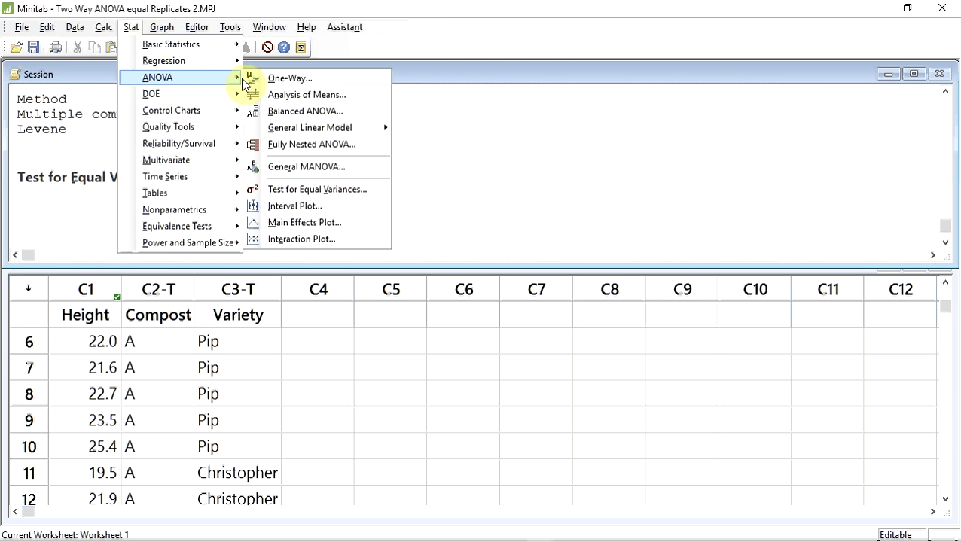
mouse_move(305, 133)
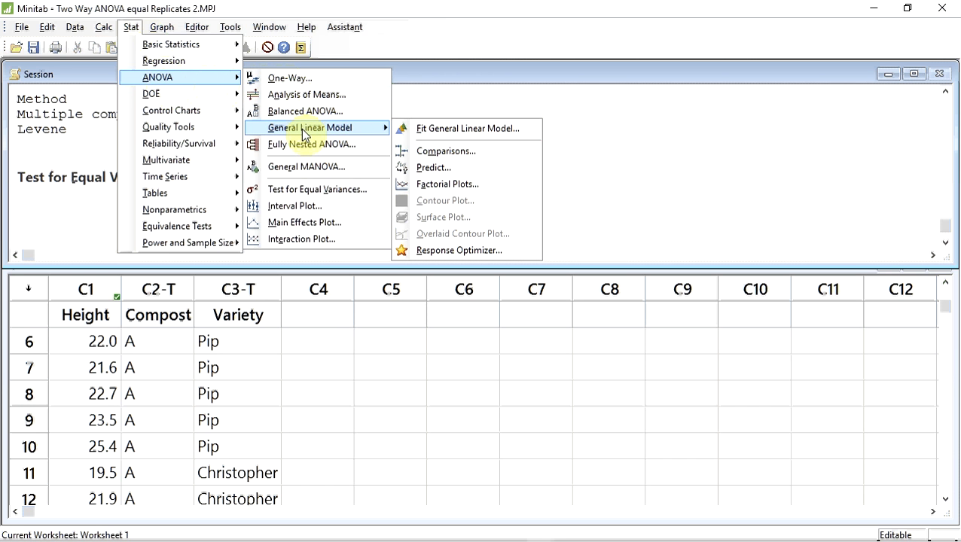
click(448, 130)
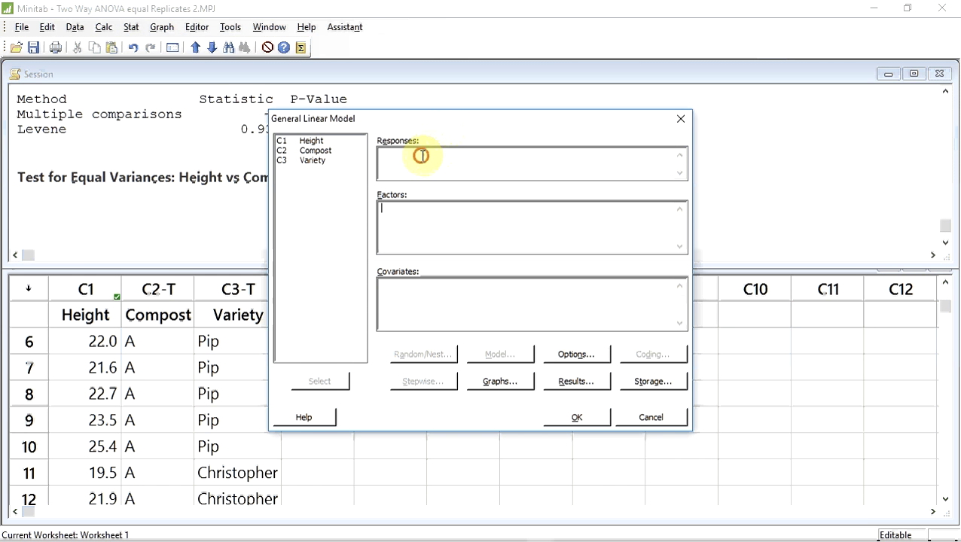
click(422, 156)
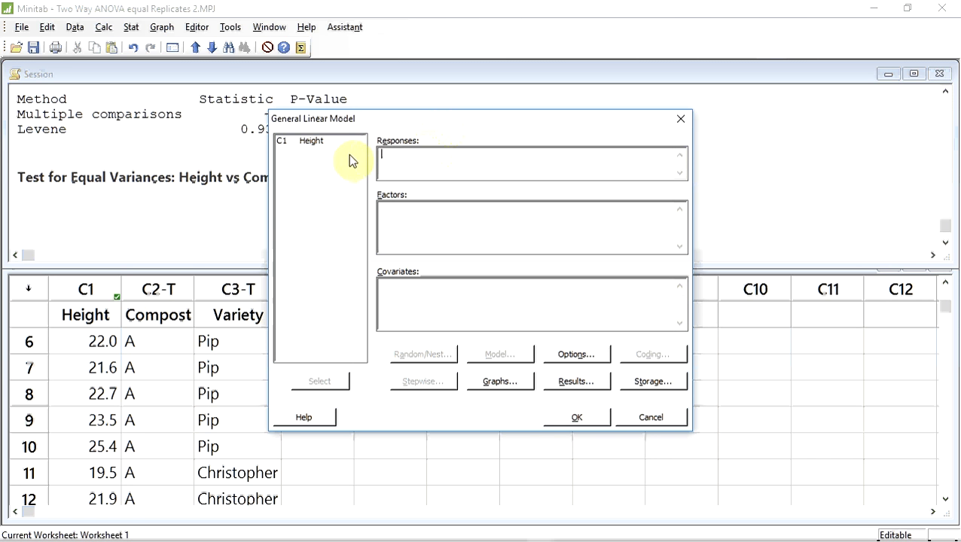
click(313, 142)
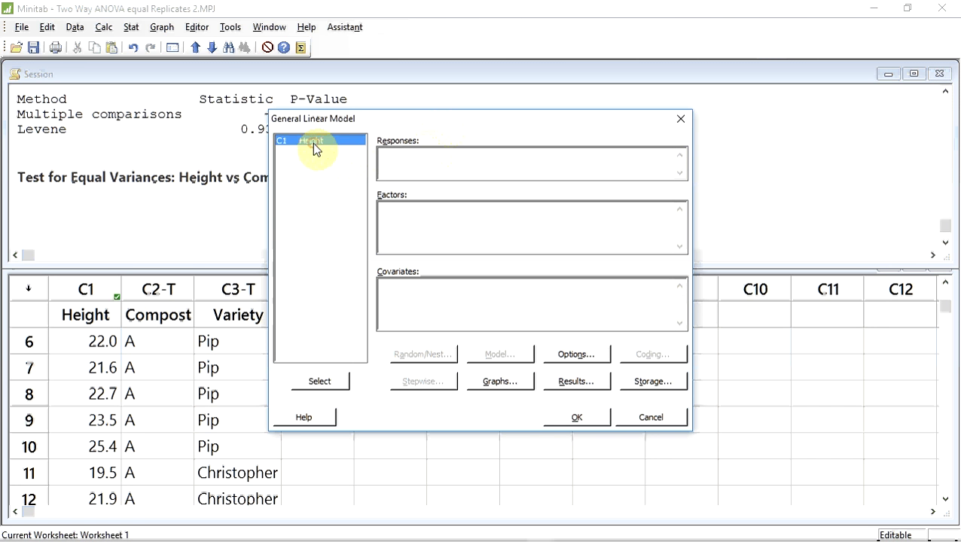
click(309, 380)
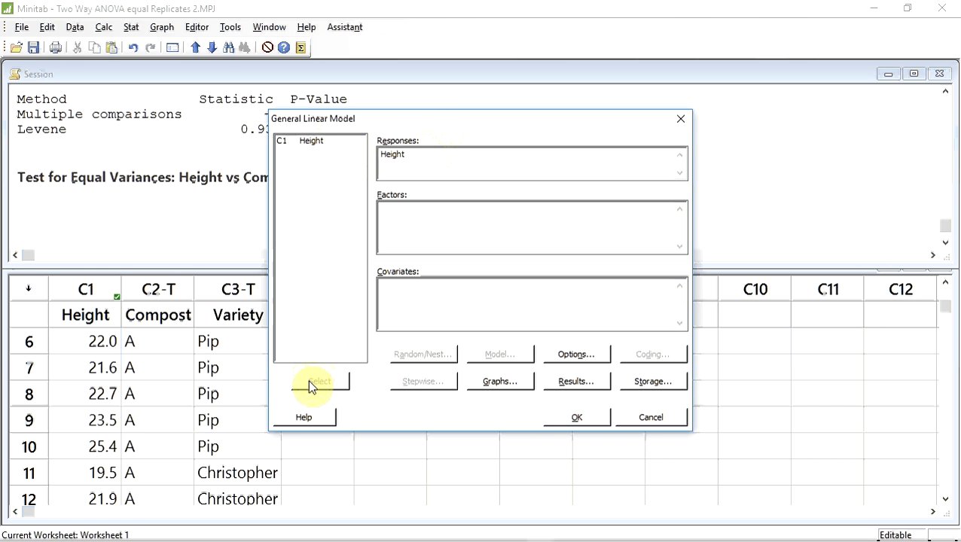
- Add Compost and Variety as the model's factors
click(396, 220)
click(331, 152)
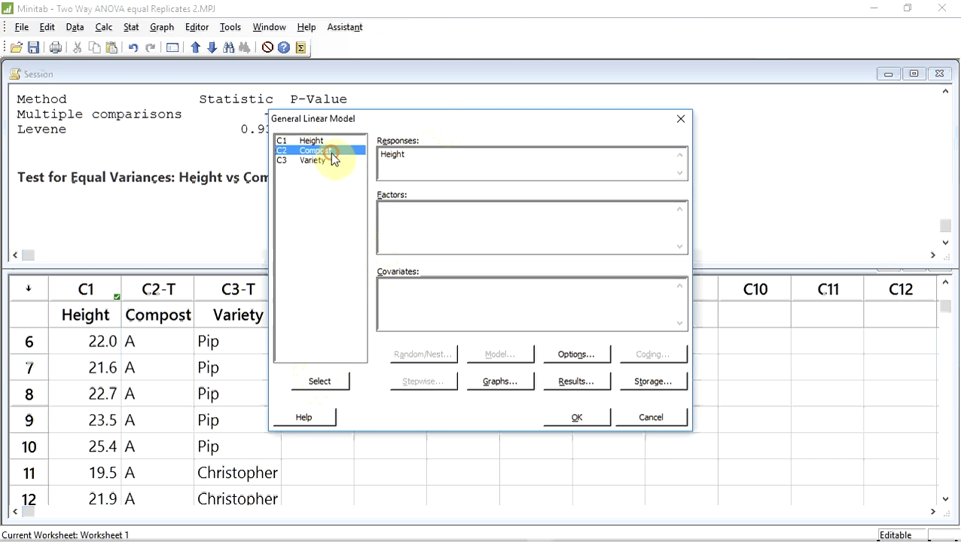
click(321, 381)
click(307, 161)
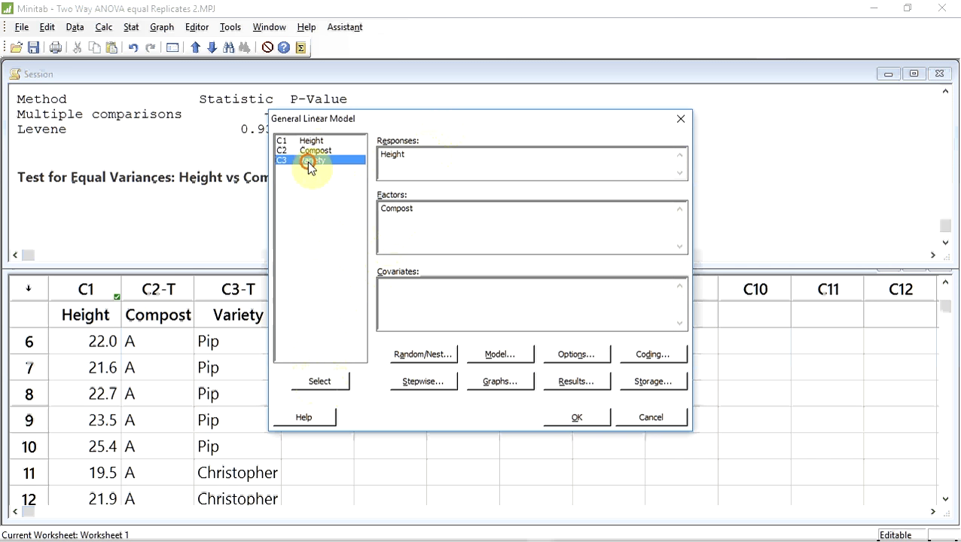
click(308, 381)
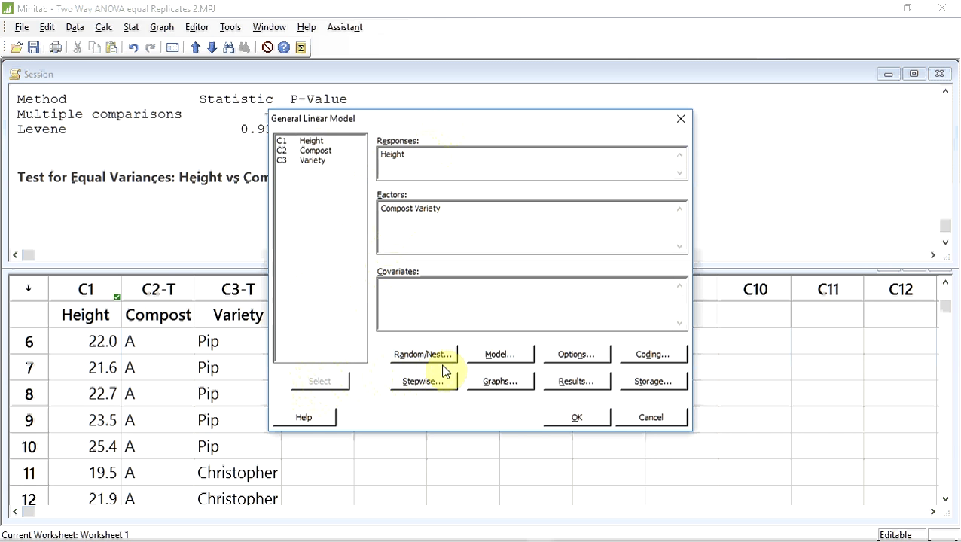
- Cross Compost and Variety to add the Compost*Variety interaction term to the model
click(493, 358)
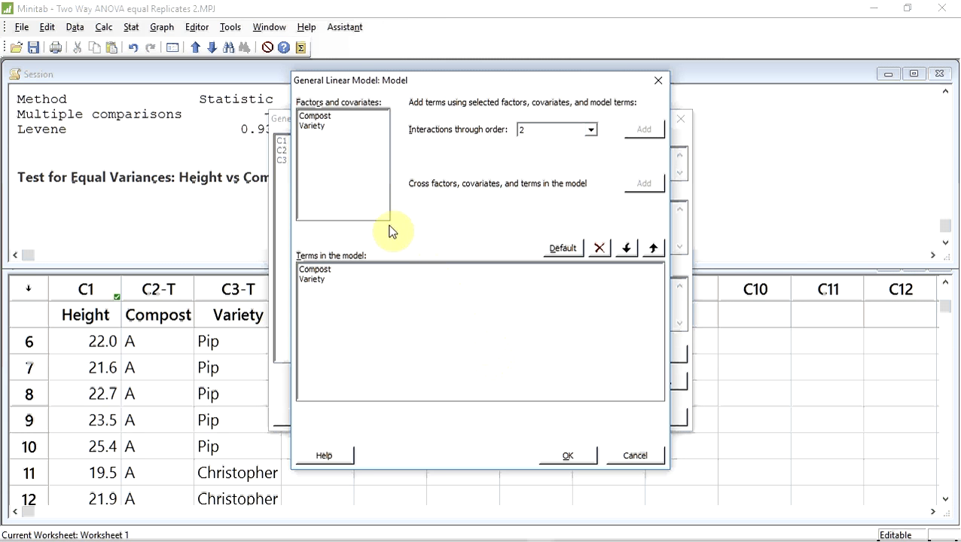
click(328, 119)
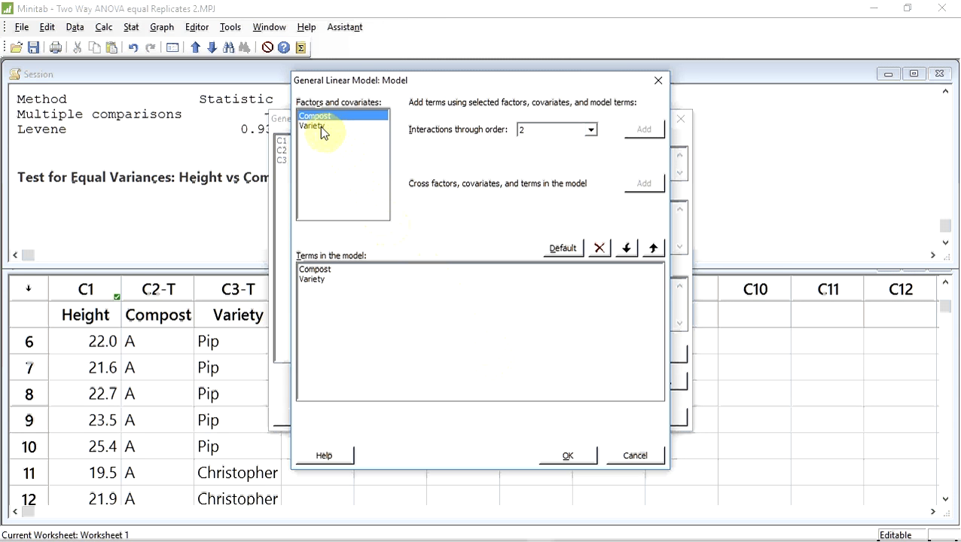
shift+click(320, 126)
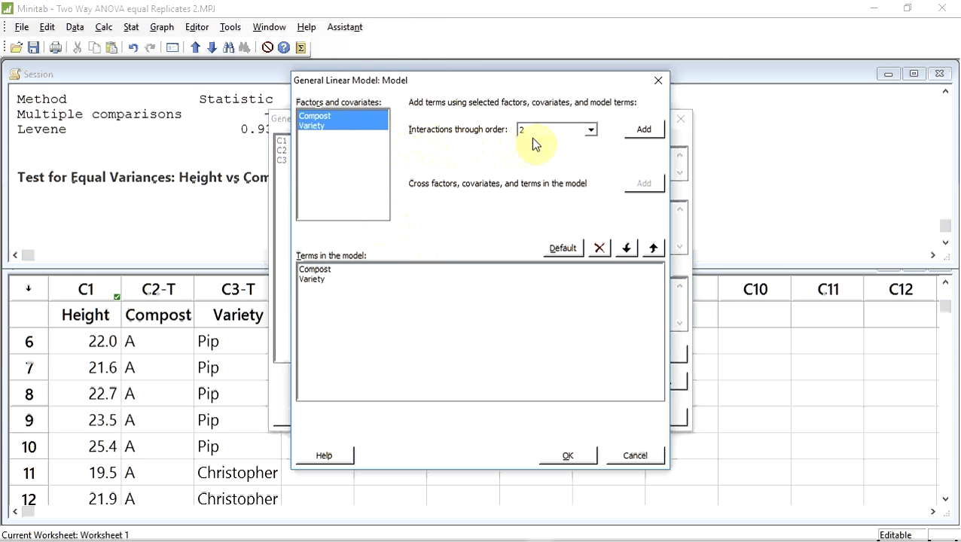
click(641, 131)
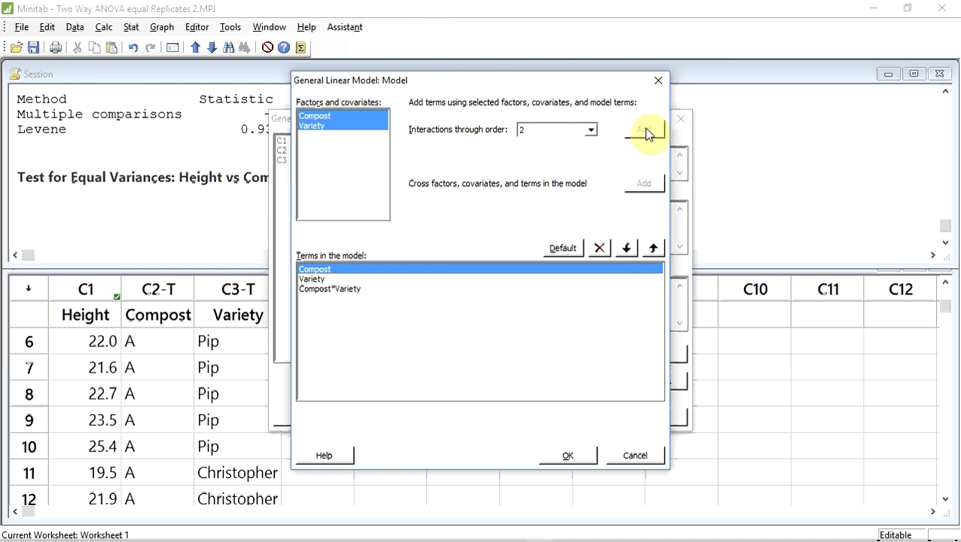
click(571, 453)
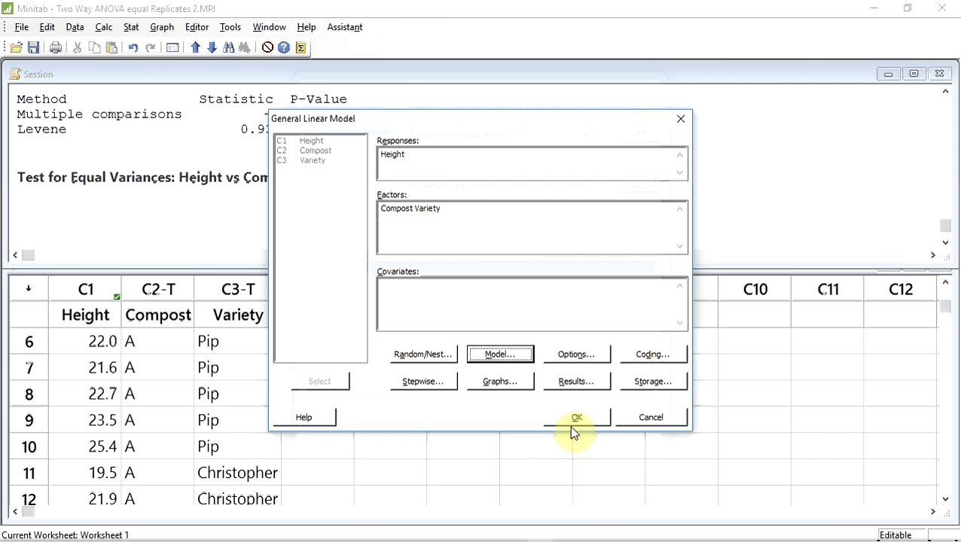
- Fit the model to output the ANOVA table: Compost p 0.285, Variety p 0.000, interaction p 0.068
click(573, 418)
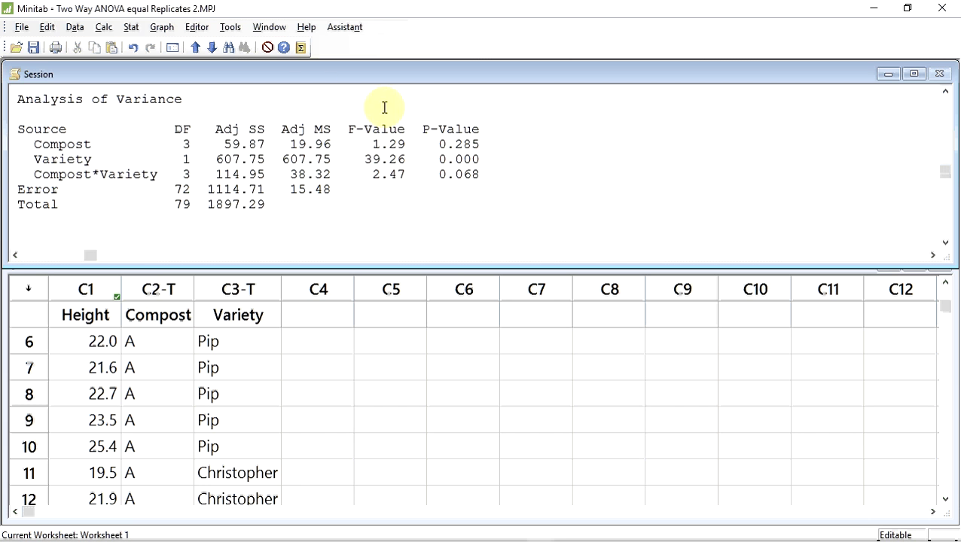
- In the GLM Comparisons setup, mark Compost, Variety and Compost*Variety for Tukey comparisons
click(132, 28)
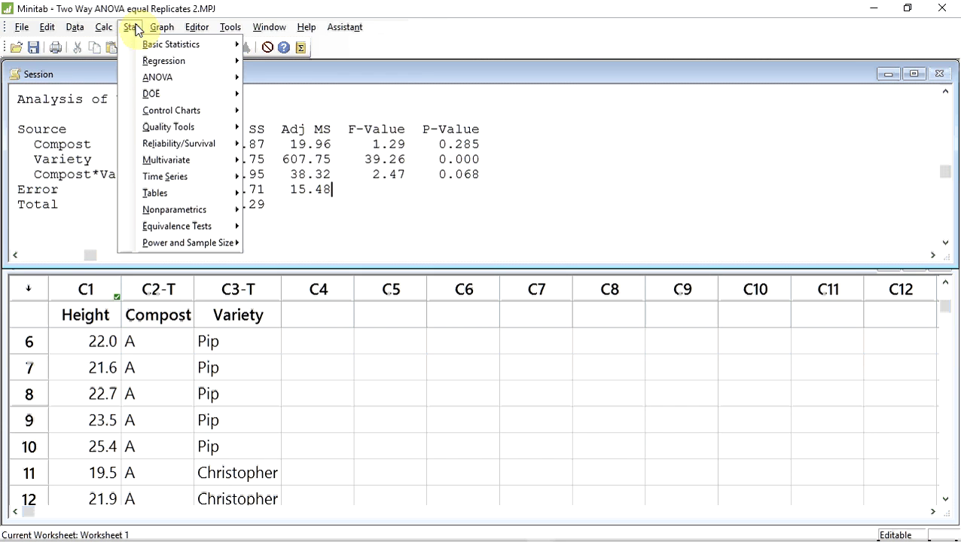
mouse_move(154, 80)
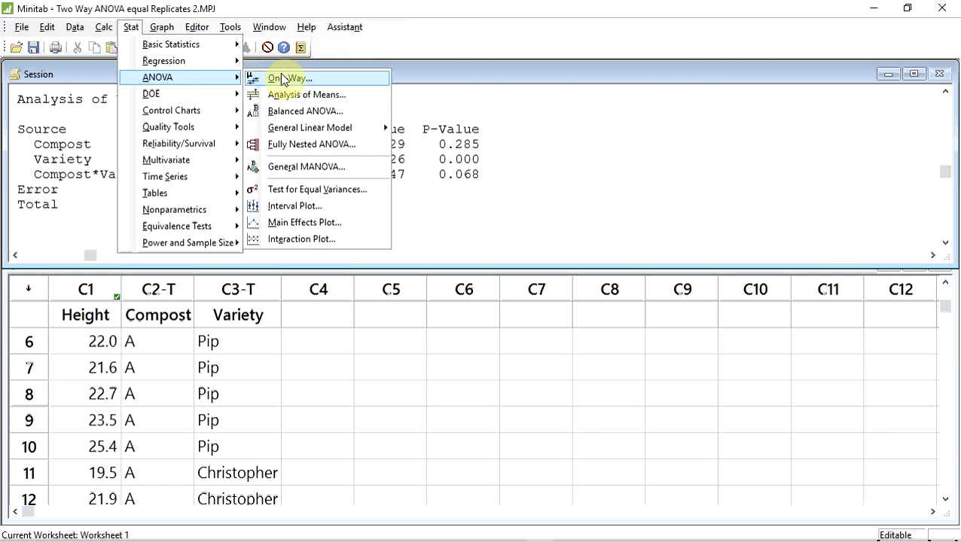
mouse_move(315, 133)
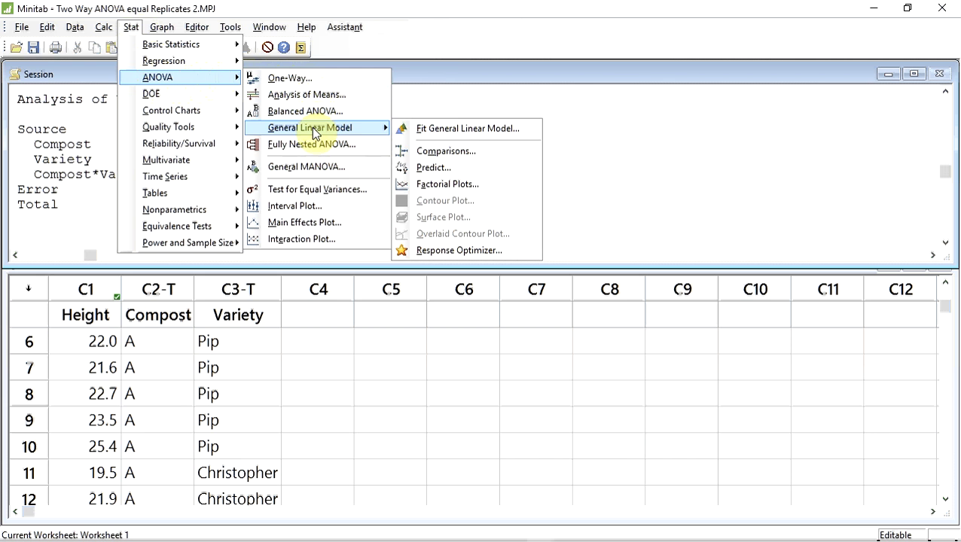
click(443, 151)
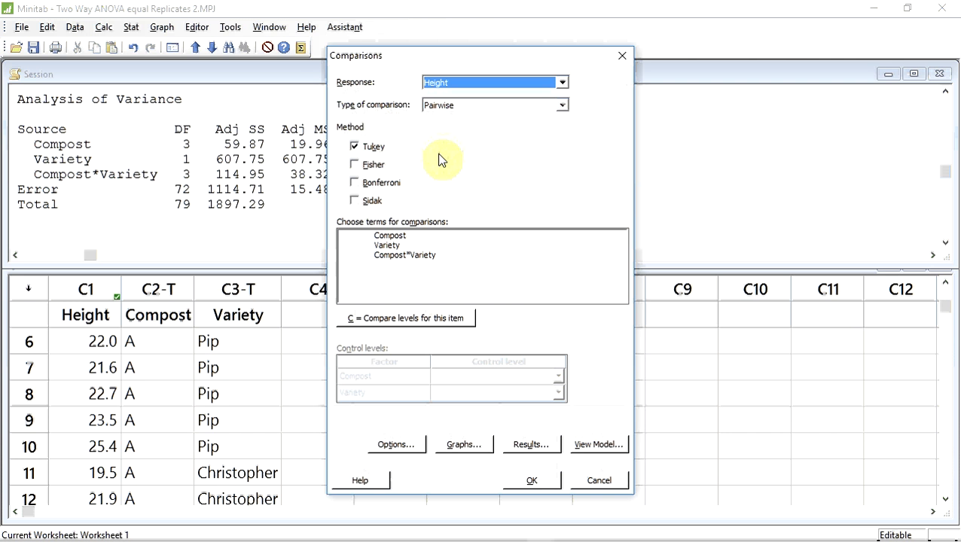
double_click(397, 238)
double_click(387, 246)
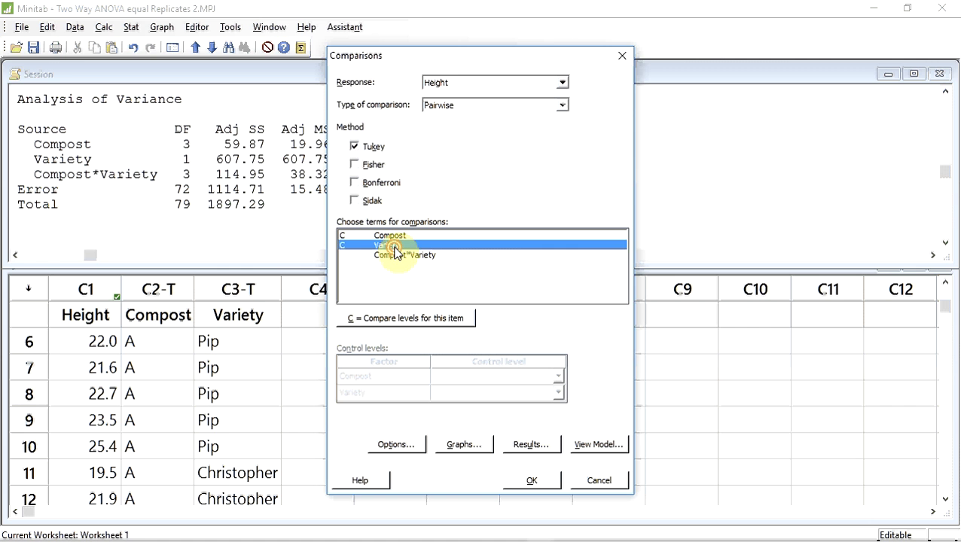
double_click(393, 255)
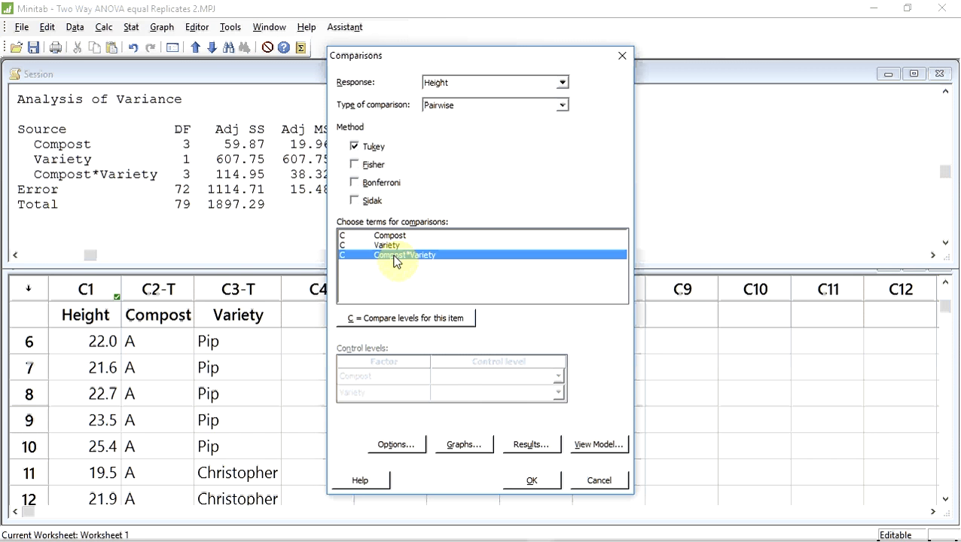
- Run the Tukey comparisons and enlarge the Session window to review the Compost*Variety grouping table
click(530, 480)
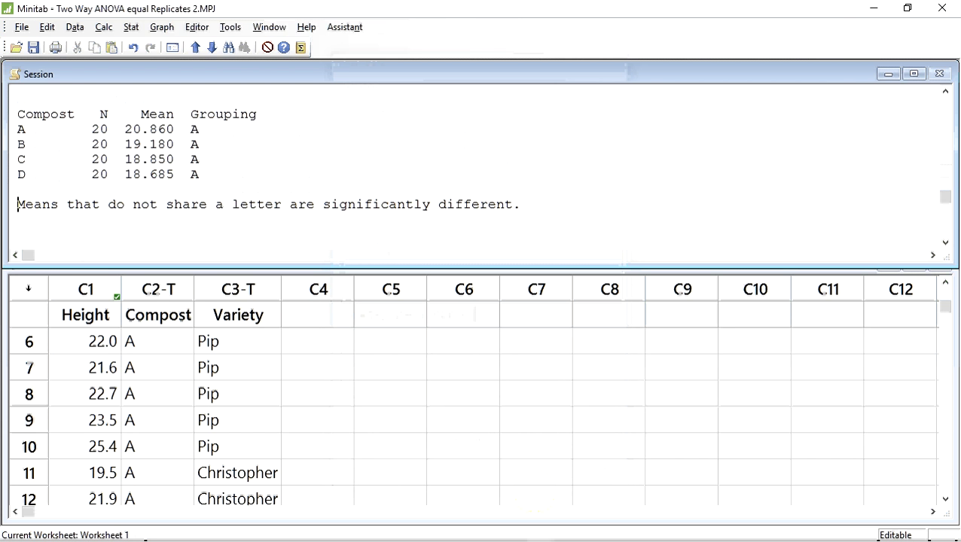
scroll(551, 178, down, 5)
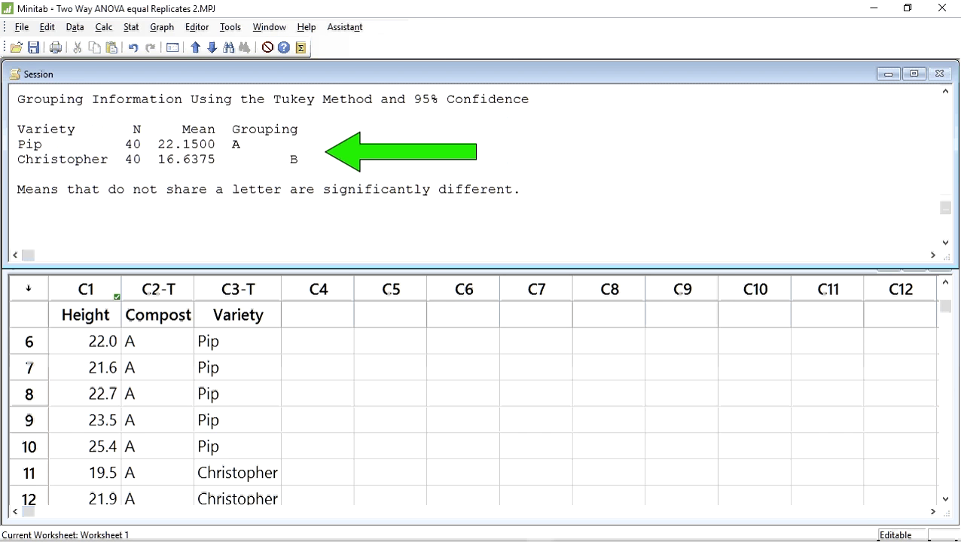
key(Down)
key(Down)
key(Down)
key(Down)
key(Down)
key(Down)
key(Down)
key(Down)
key(Down)
key(Down)
key(Down)
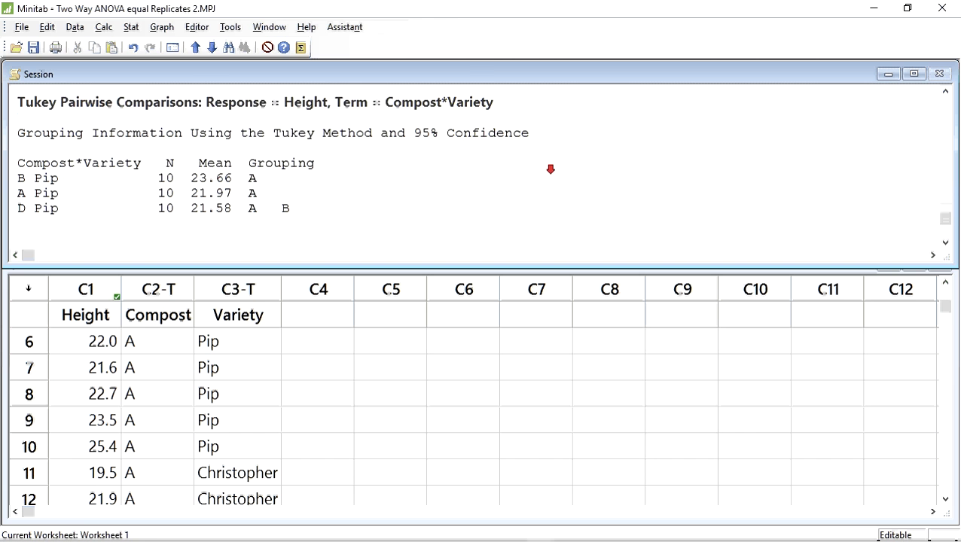
key(Down)
key(Down)
key(Down)
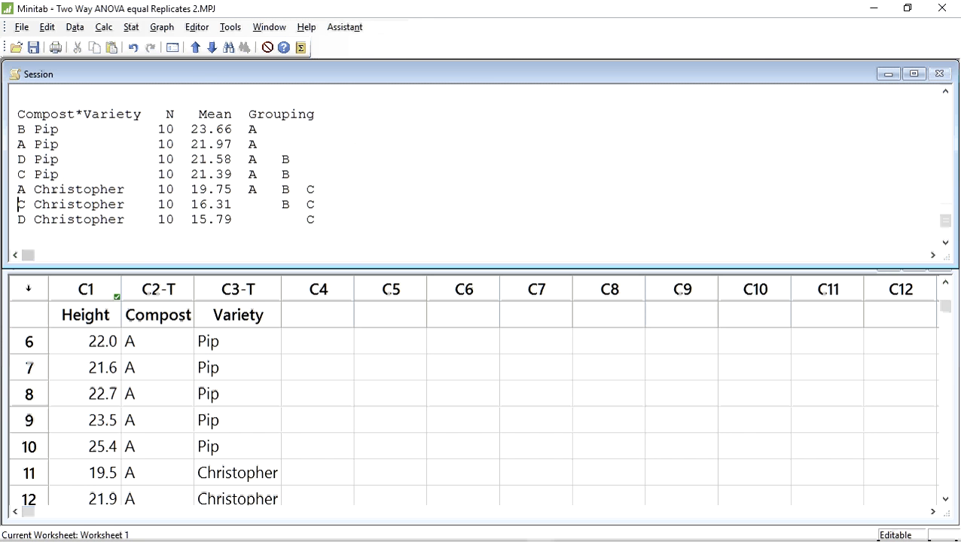
drag(545, 268, 549, 336)
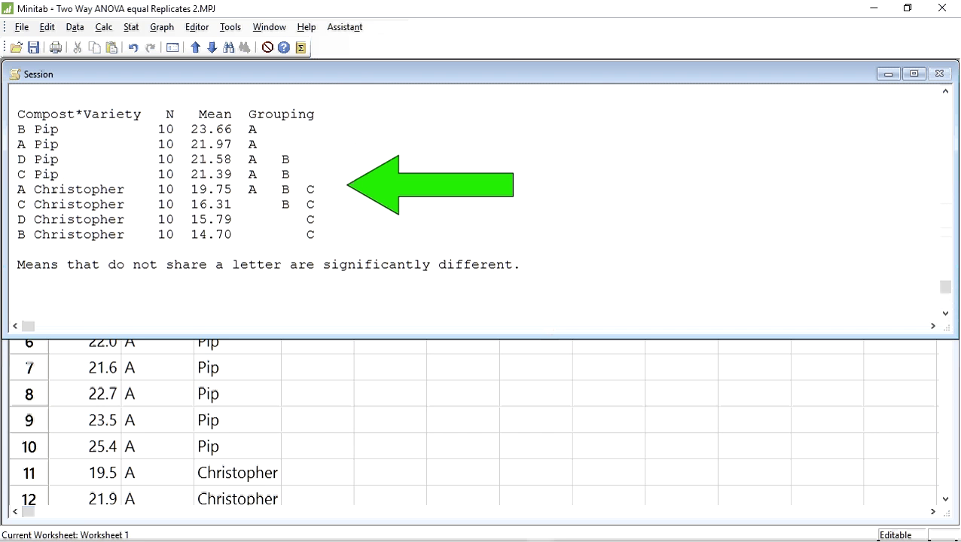